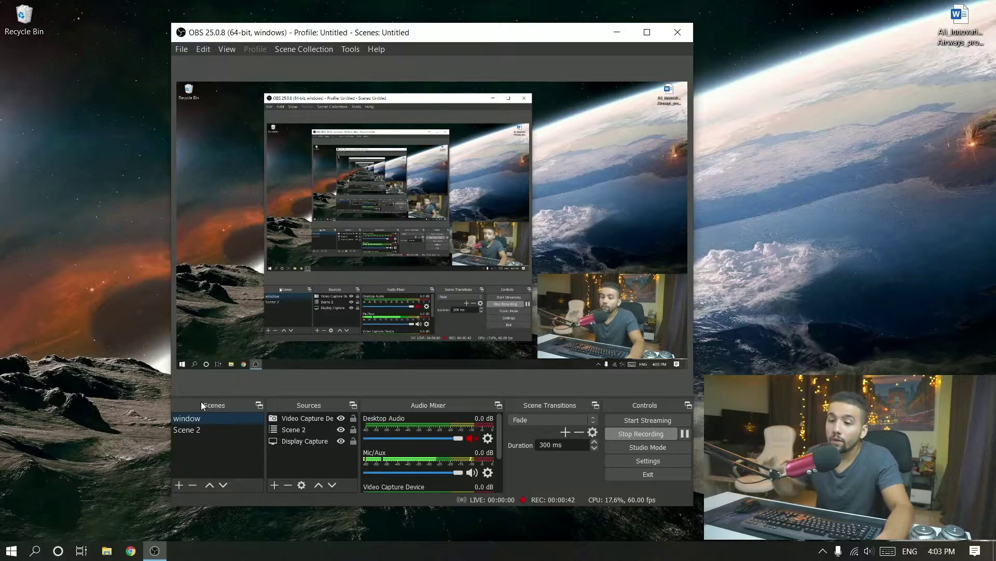
Open Chrome and load google.com
click(130, 551)
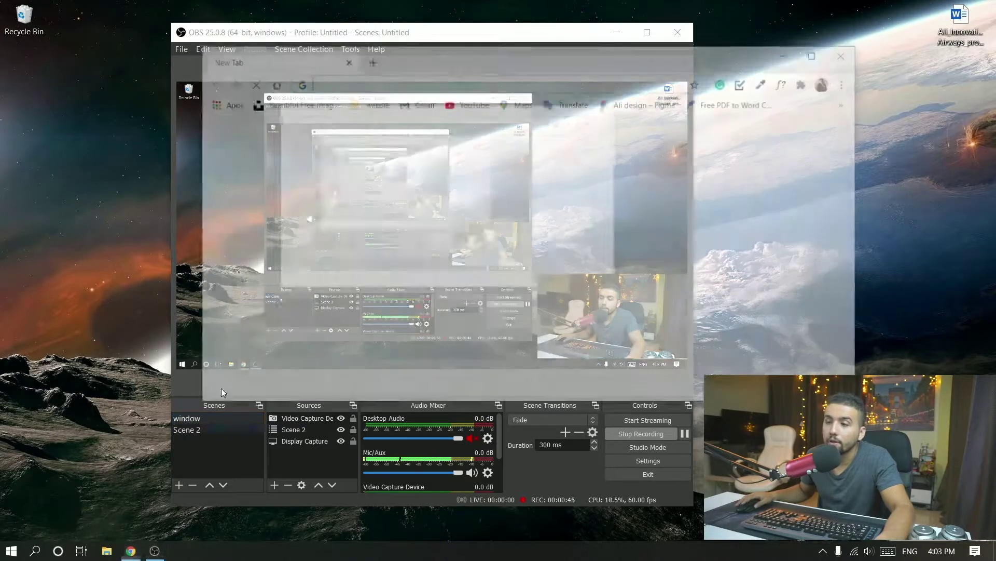
text(g)
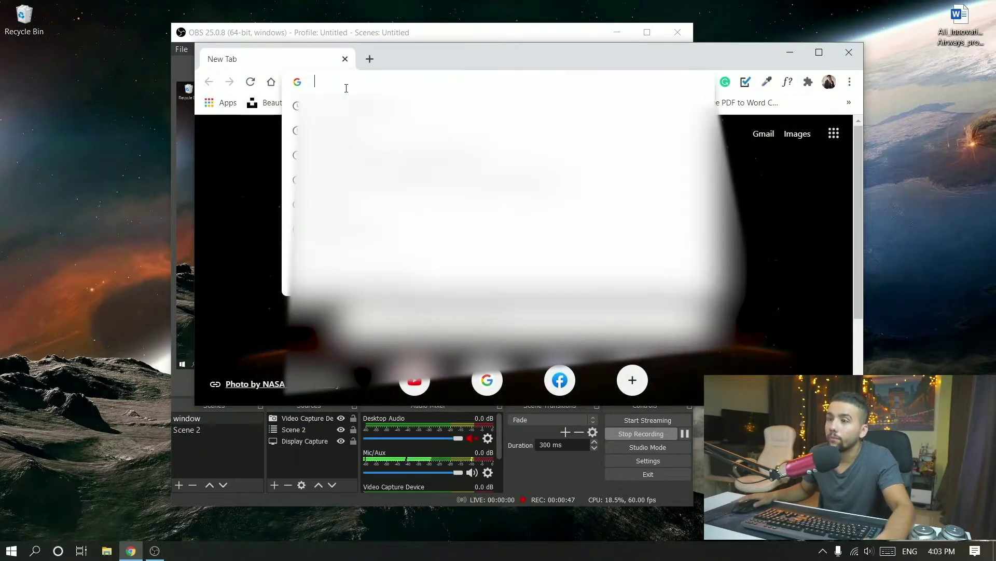
text(oggel)
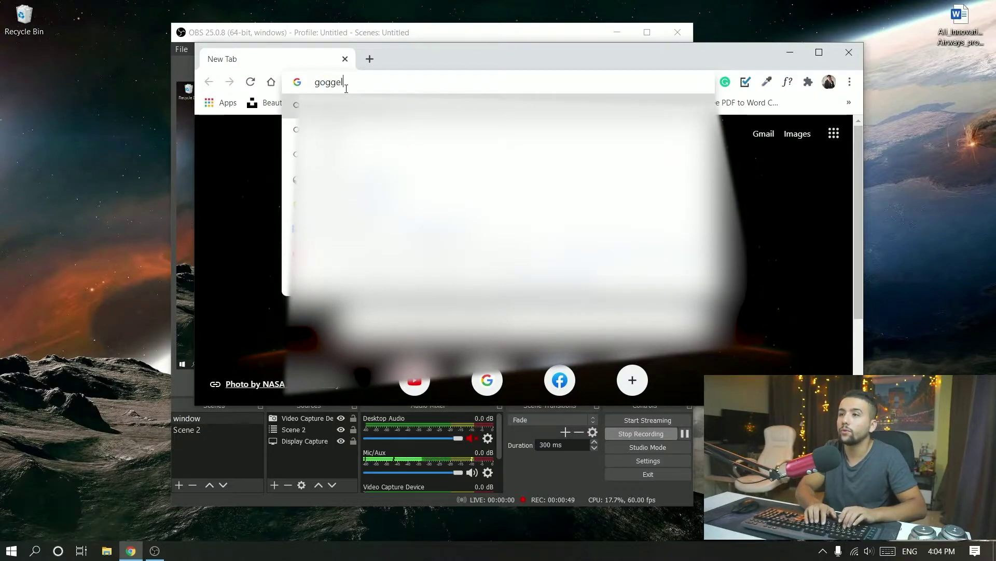
key(BackSpace)
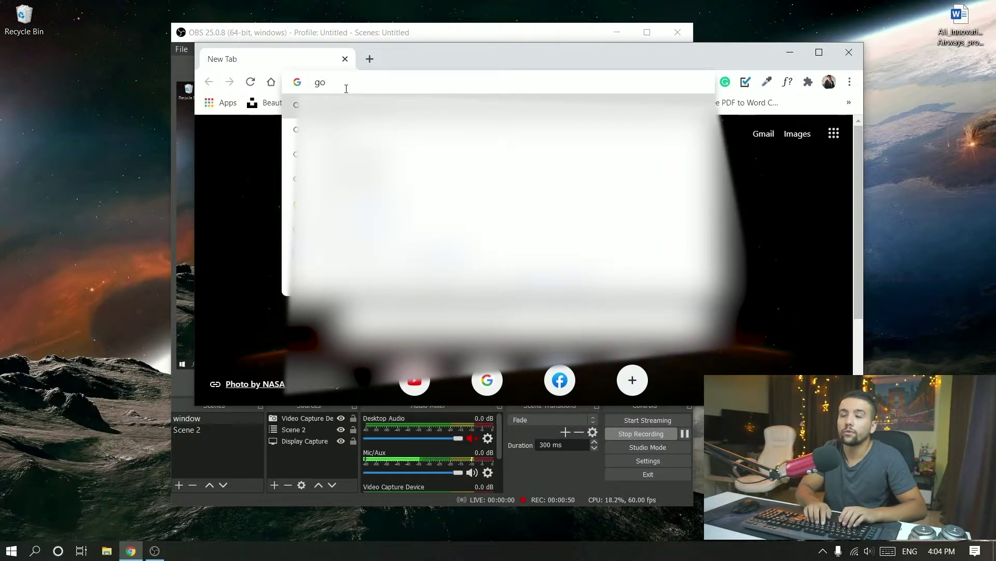
text(ogle.com)
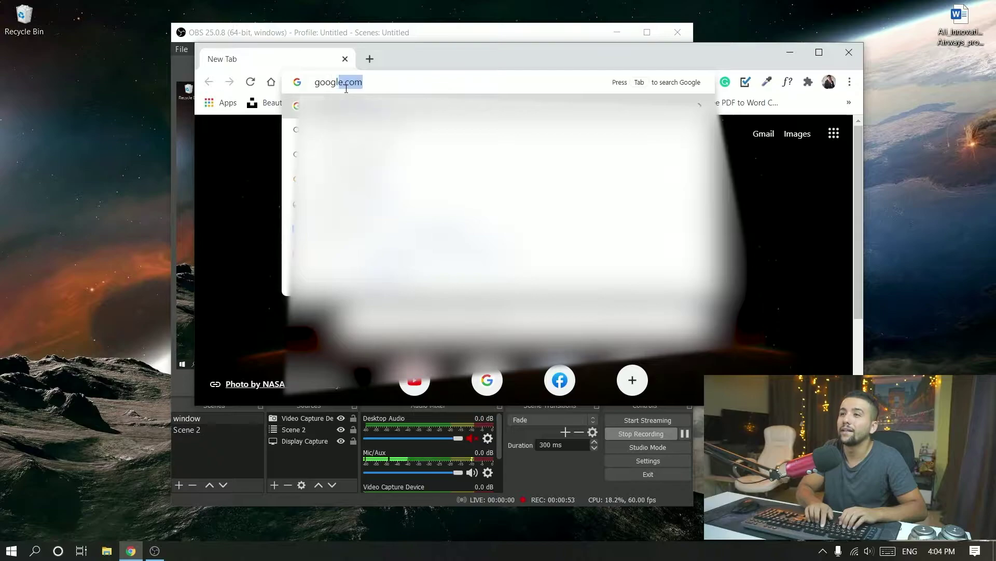
key(Return)
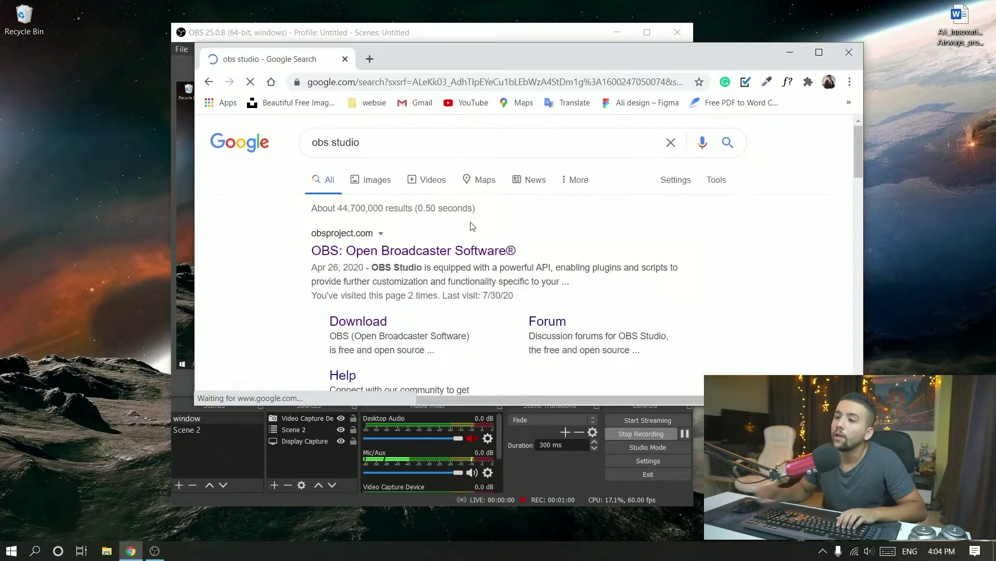
Open the OBS Studio download page and request the 64-bit Windows installer
drag(311, 332, 312, 237)
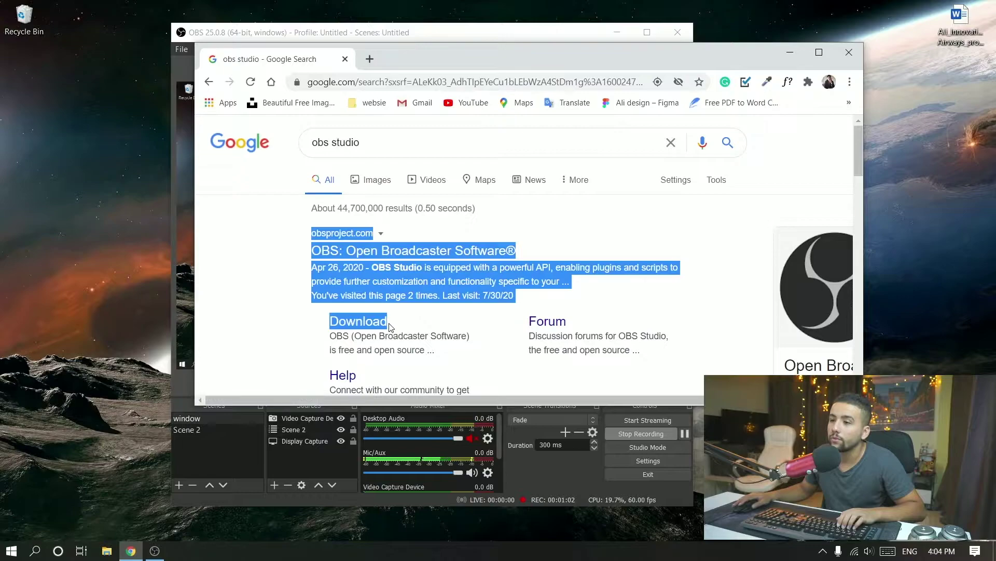
click(358, 321)
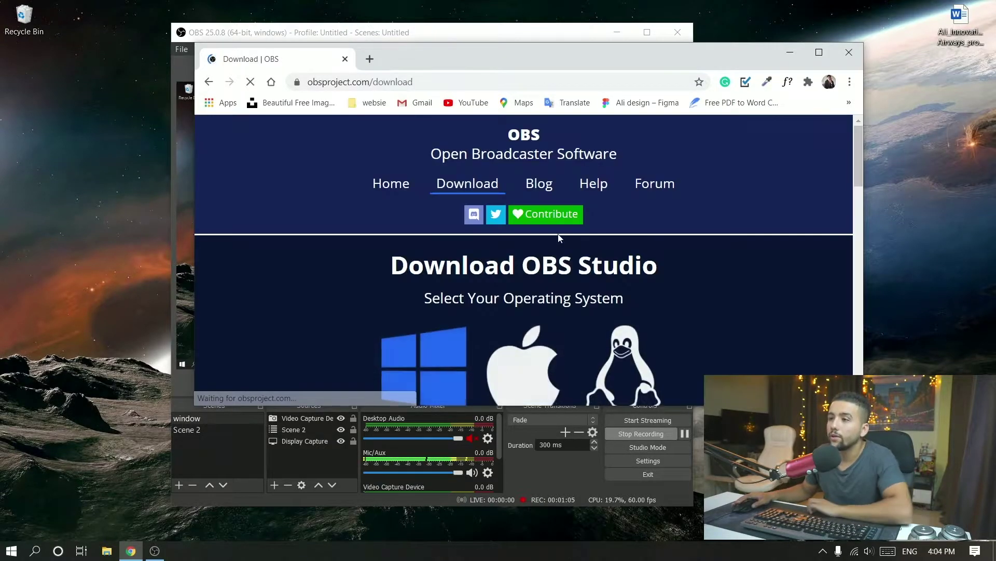
scroll(494, 267, down, 3)
scroll(363, 335, down, 3)
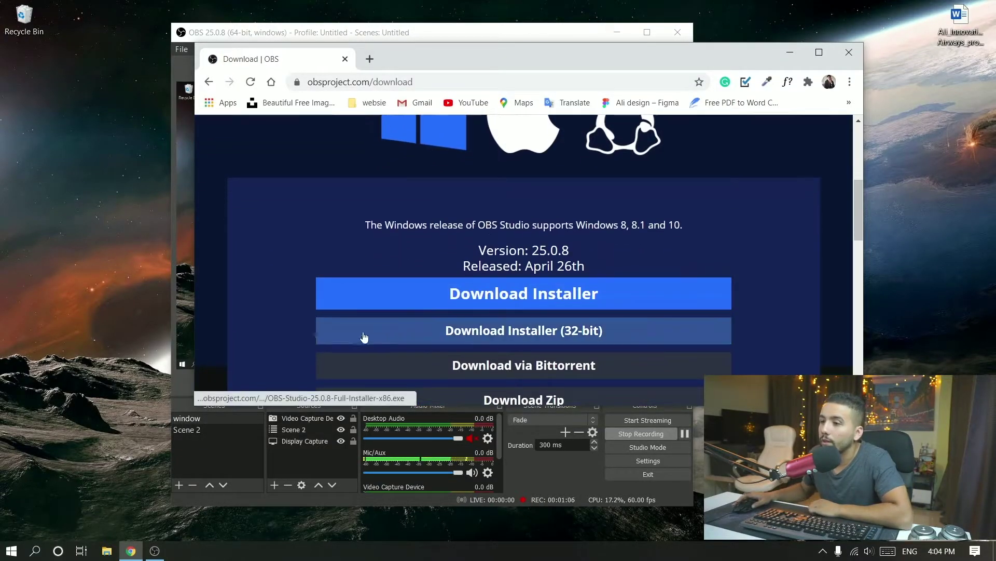
click(526, 295)
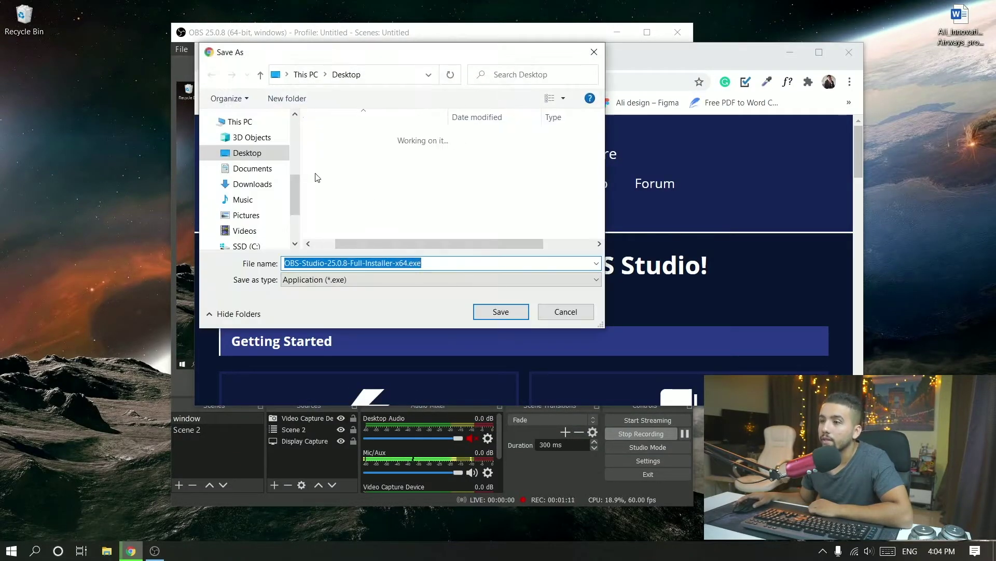
Dismiss the save dialog, leaving the installer saved and the thank-you page showing
scroll(300, 199, up, 5)
scroll(291, 181, down, 4)
scroll(285, 183, up, 1)
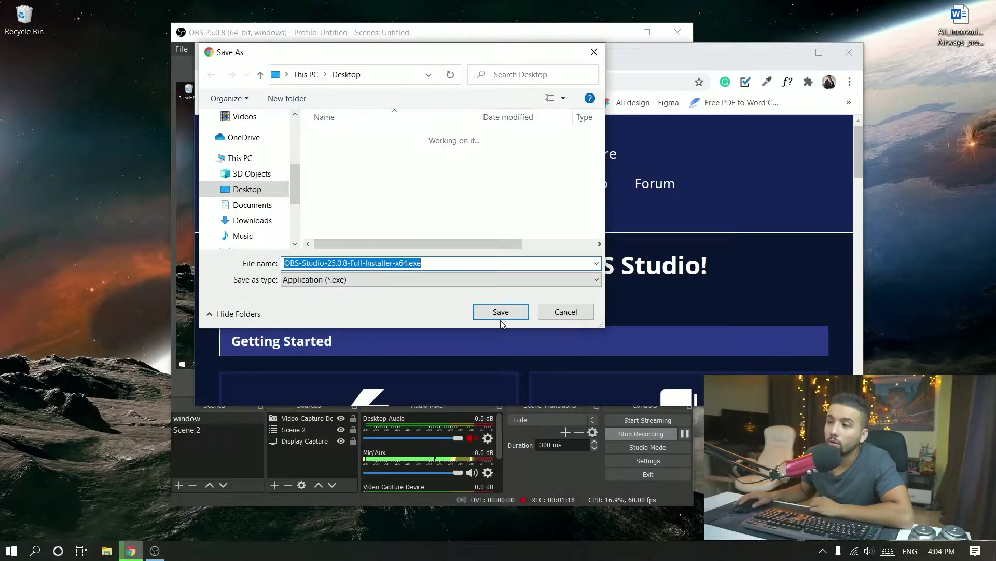
click(565, 313)
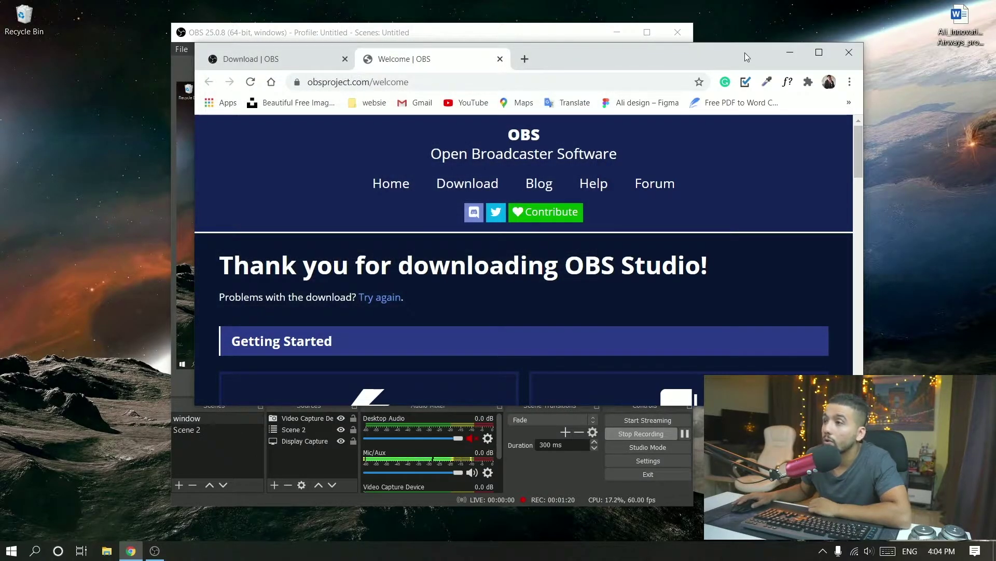
Minimize Chrome, nudge the OBS window, and select then deselect the Display Capture source
click(789, 53)
drag(441, 33, 469, 27)
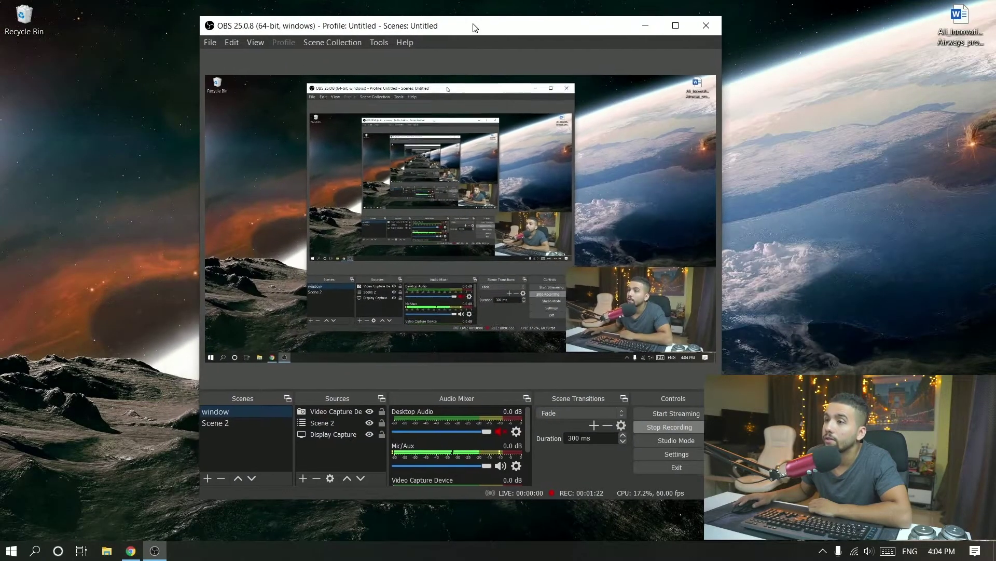
click(434, 196)
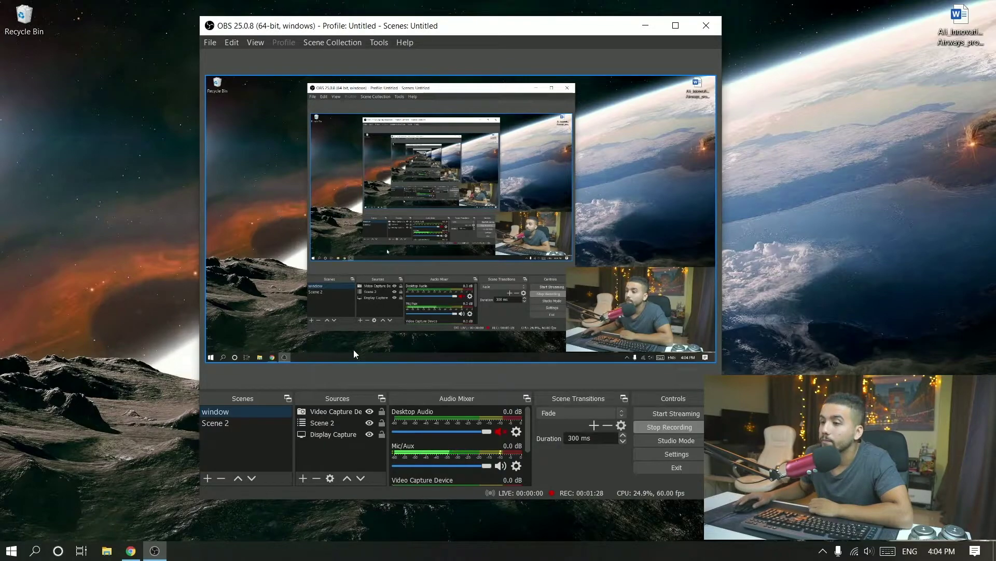
click(326, 453)
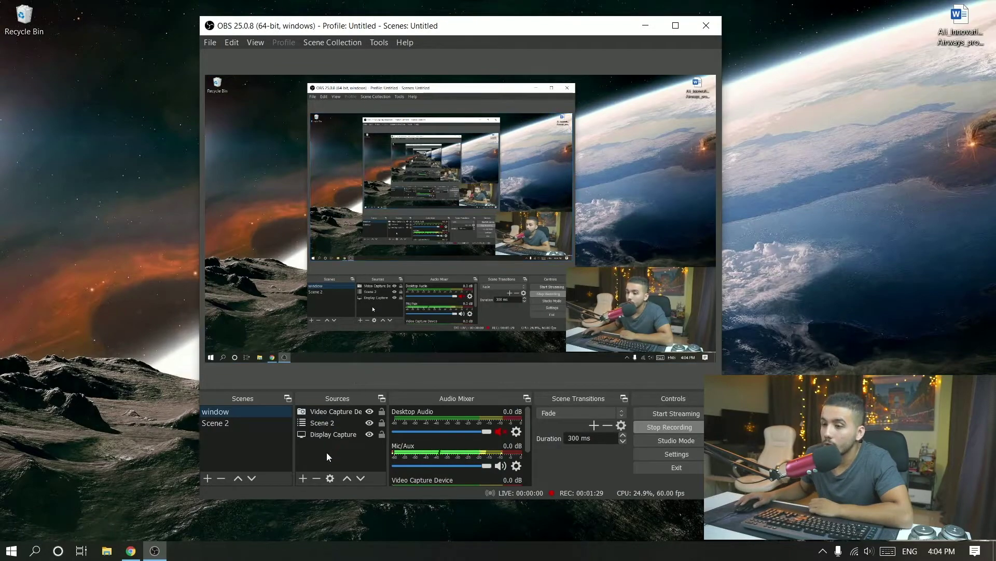
Browse the source types and cancel a new Display Capture without adding any source
click(301, 480)
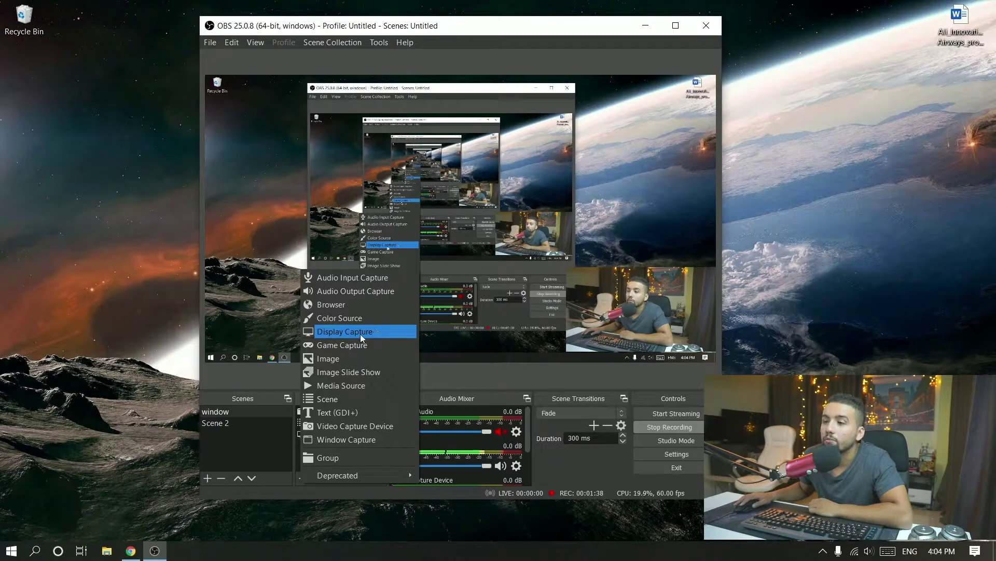
click(345, 332)
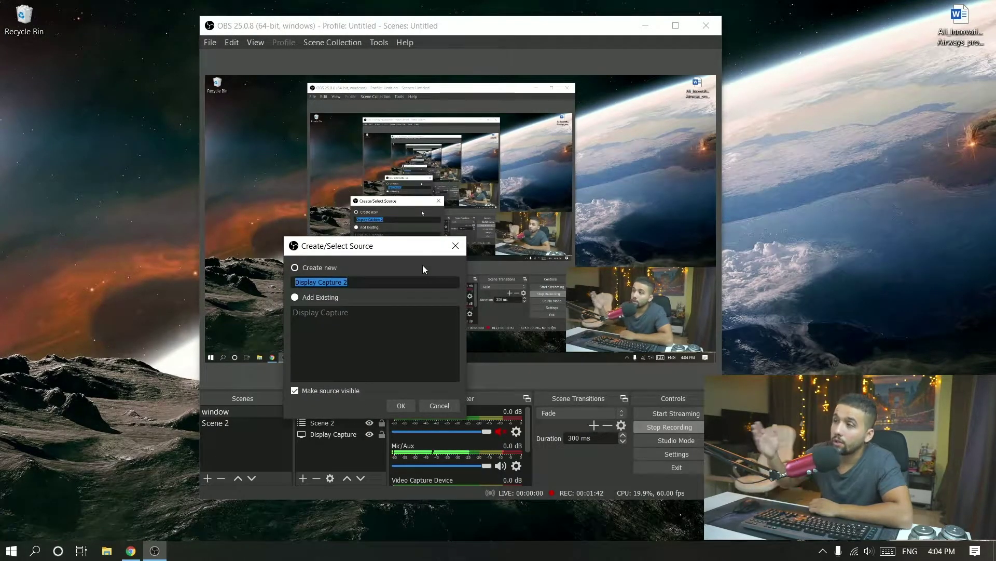
click(437, 406)
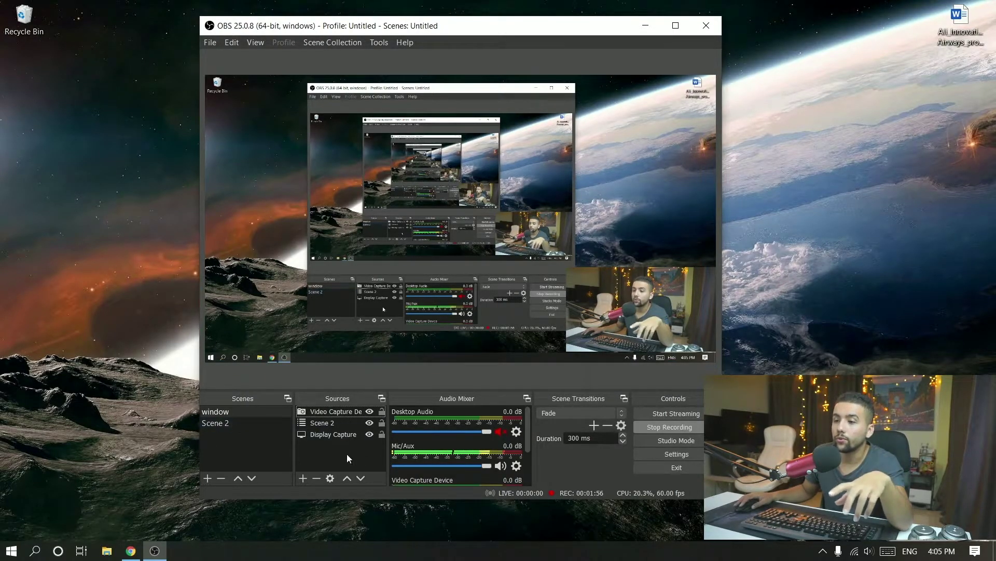
click(303, 478)
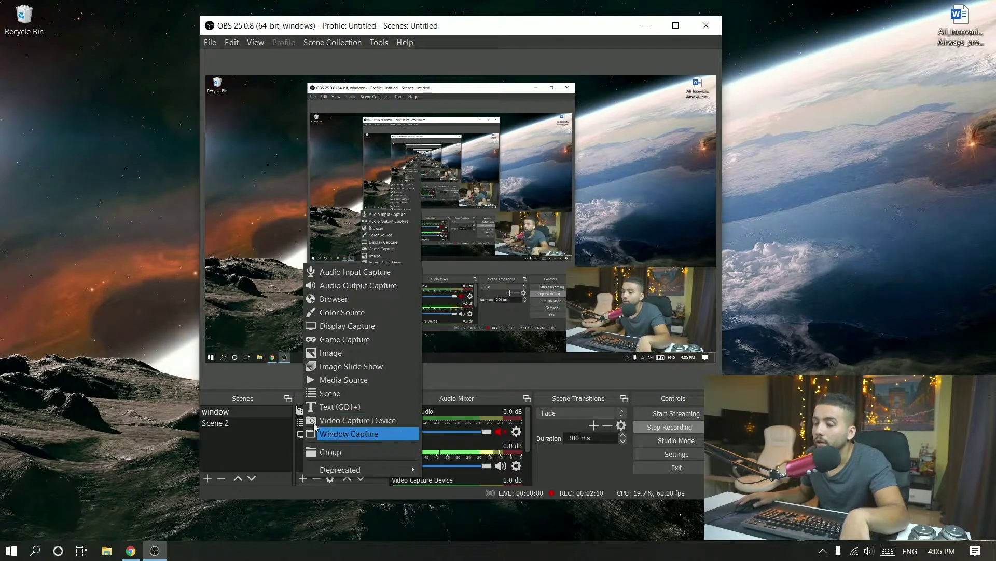
click(221, 450)
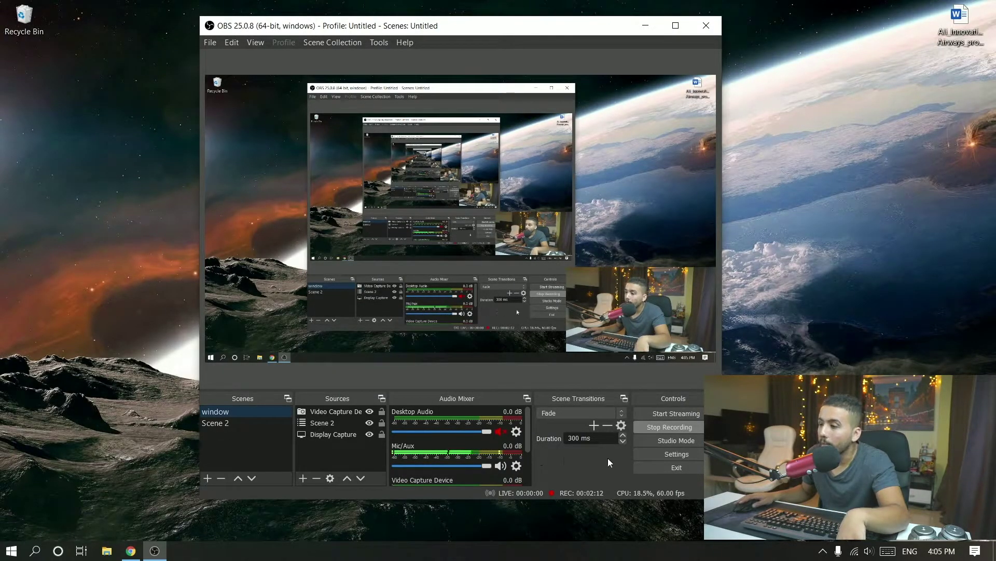
In Settings, leave the theme on Dark (Default), then move via Stream to the Output page
click(647, 454)
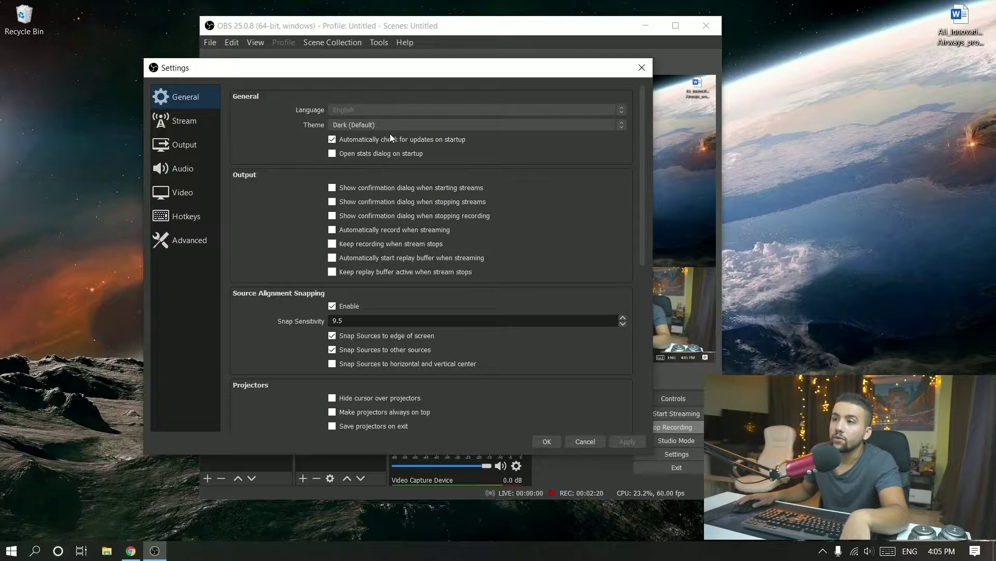
click(351, 125)
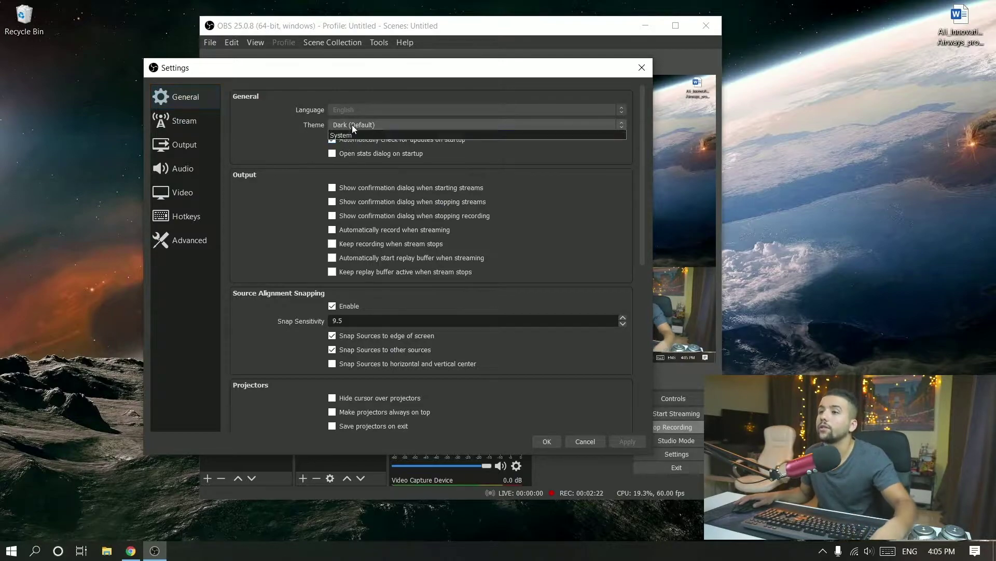
click(319, 157)
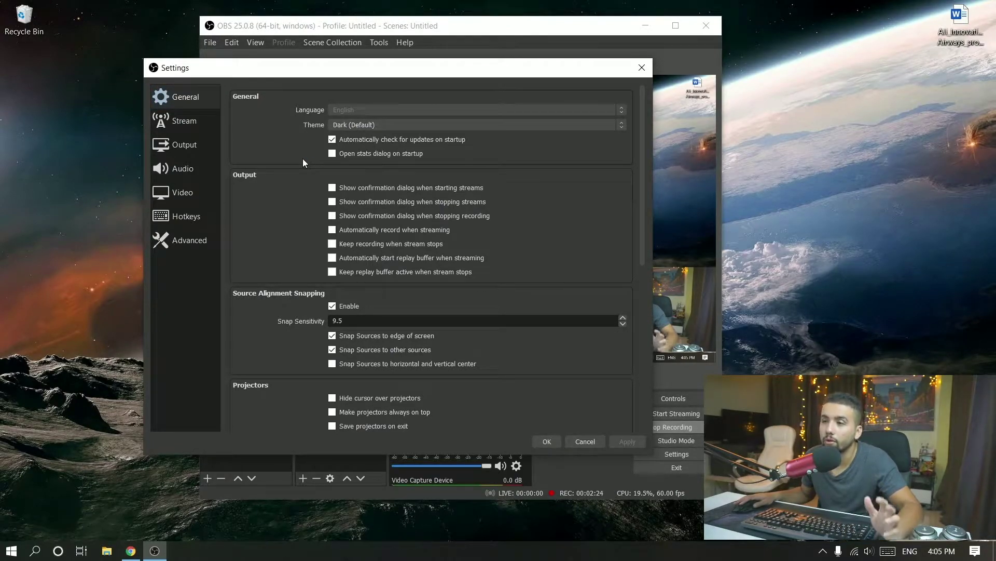
click(362, 124)
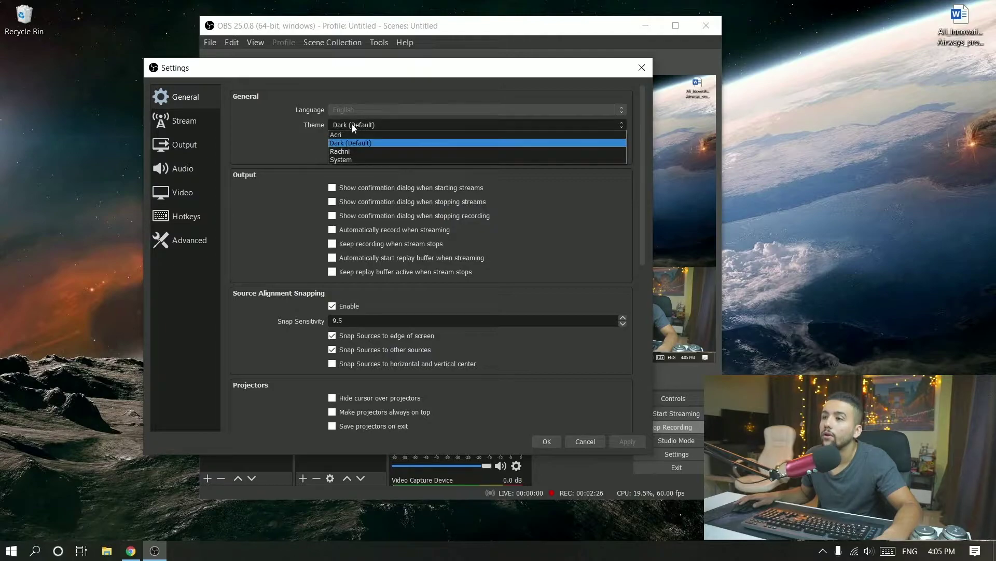
click(262, 155)
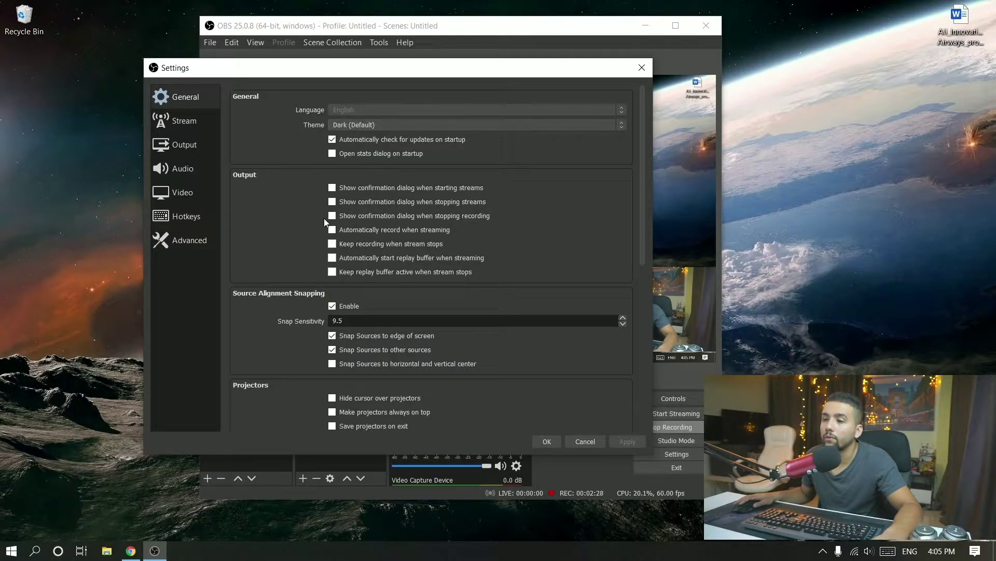
click(182, 122)
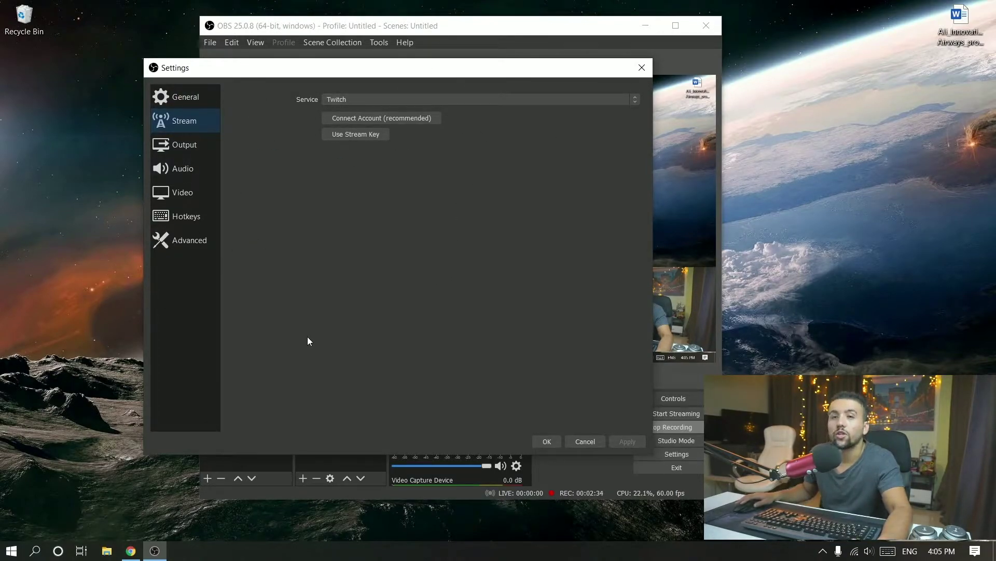
click(191, 151)
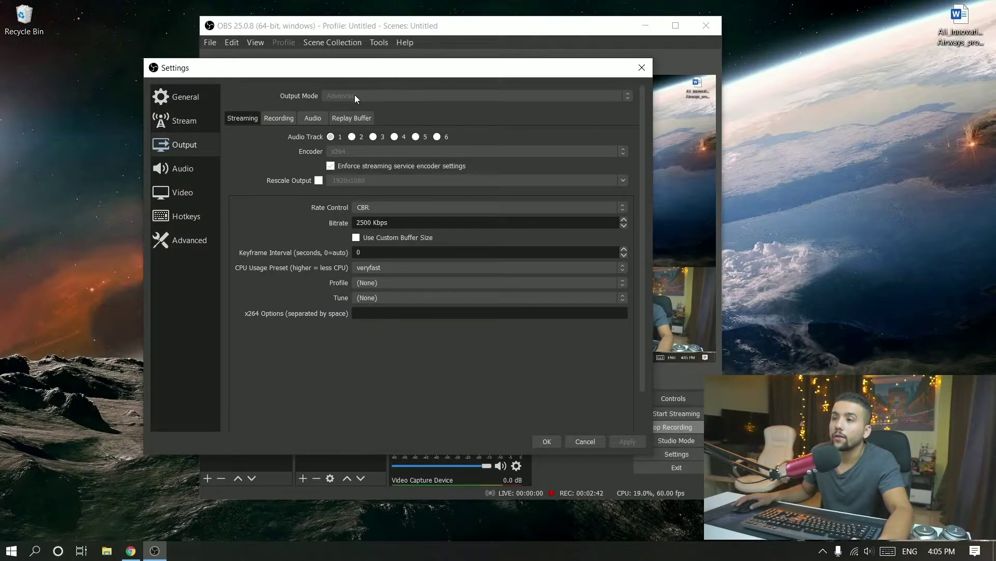
View the Recording output settings (MP4, AMD H.264, VBR 18500 Kbps) and shift the window up-right
click(279, 118)
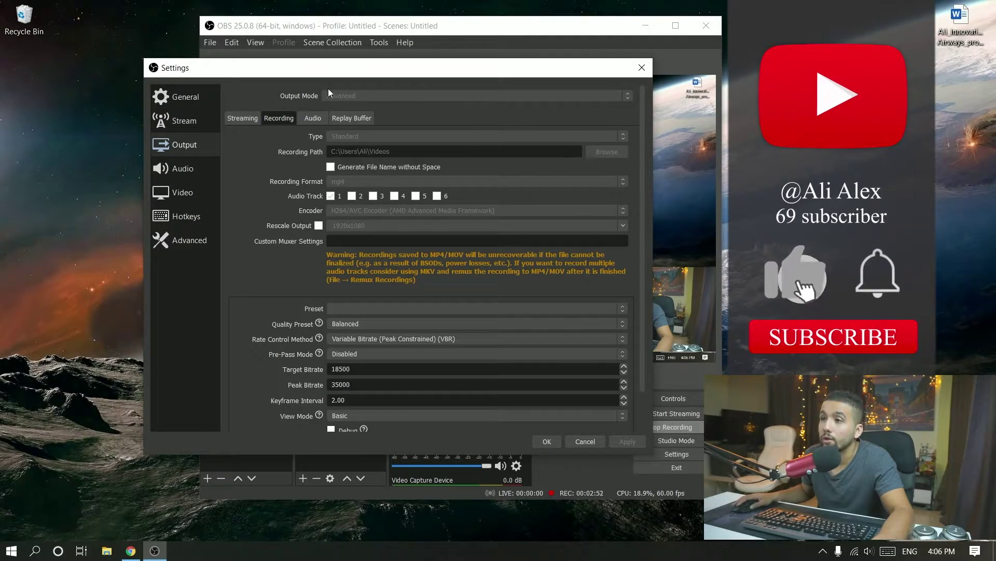
mouse_move(336, 74)
mouse_down()
mouse_move(387, 55)
mouse_move(363, 74)
mouse_up()
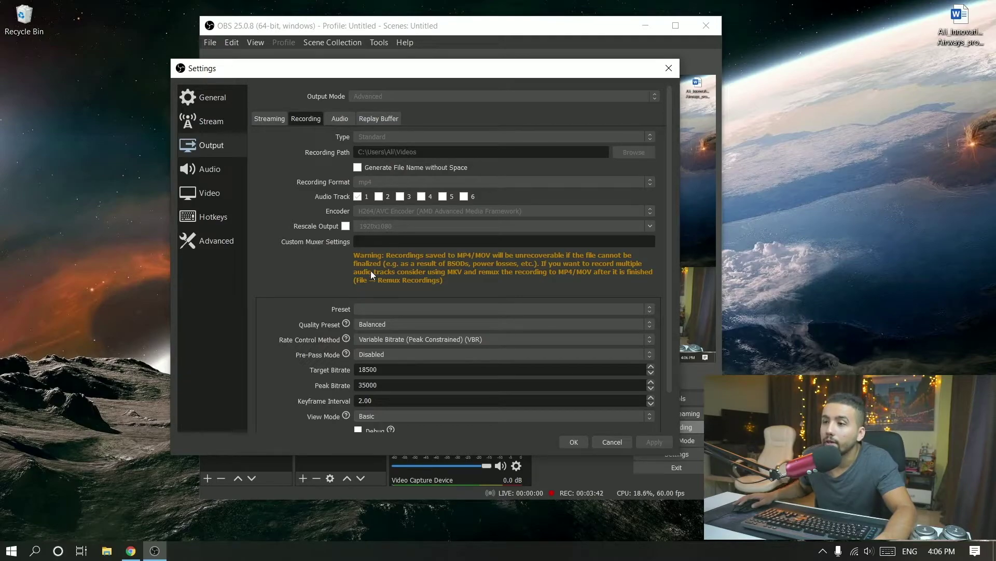
scroll(350, 285, down, 2)
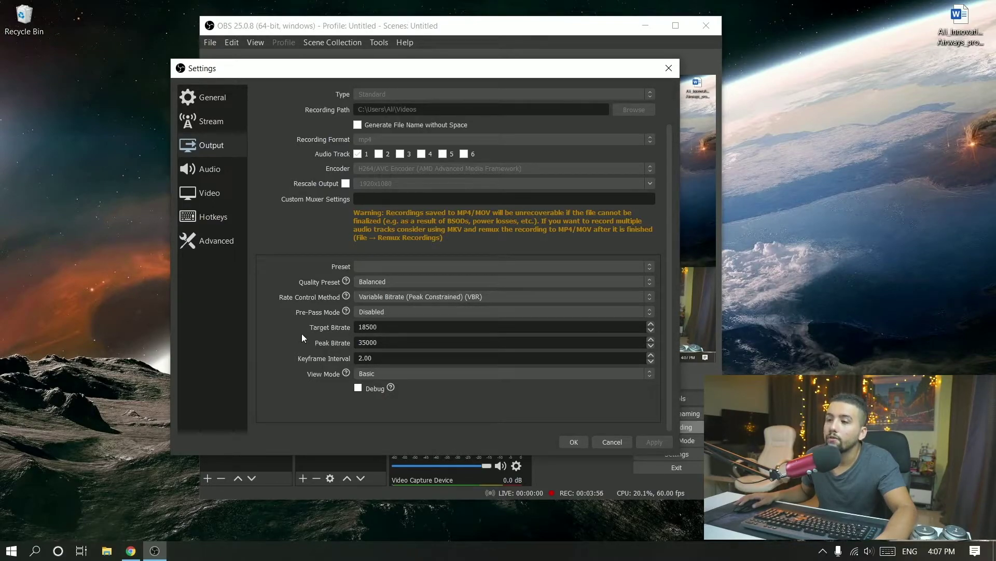
double_click(372, 330)
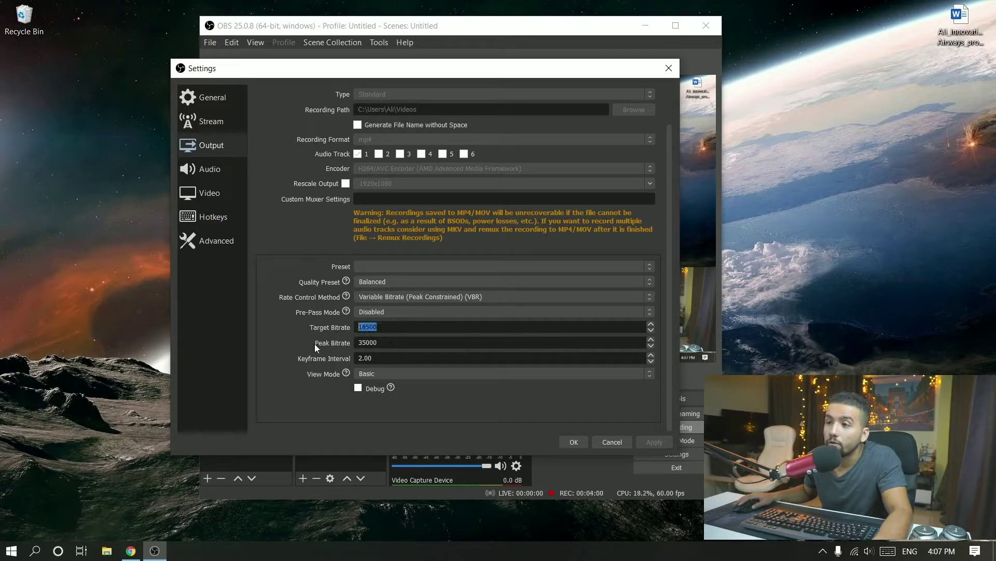
click(400, 322)
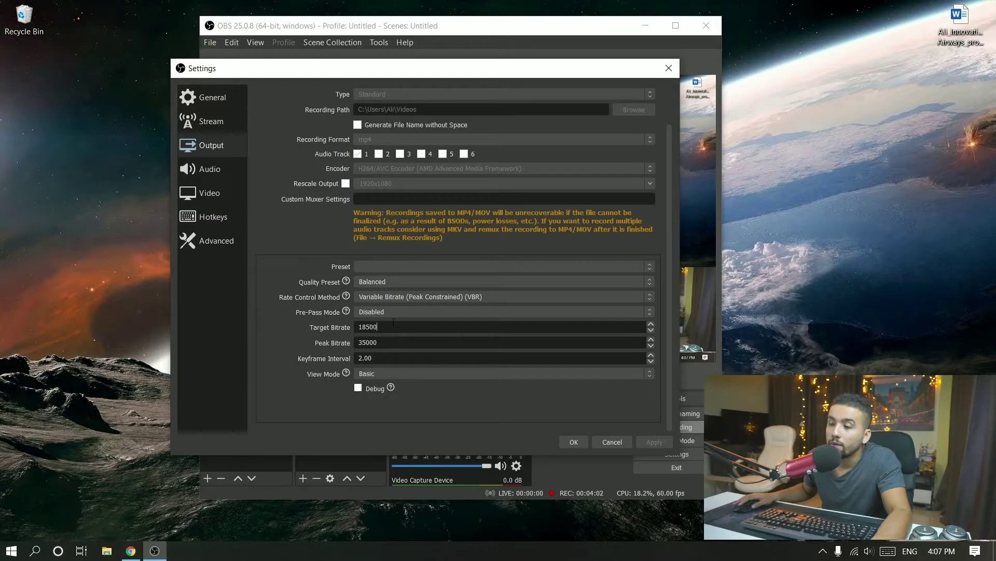
double_click(393, 322)
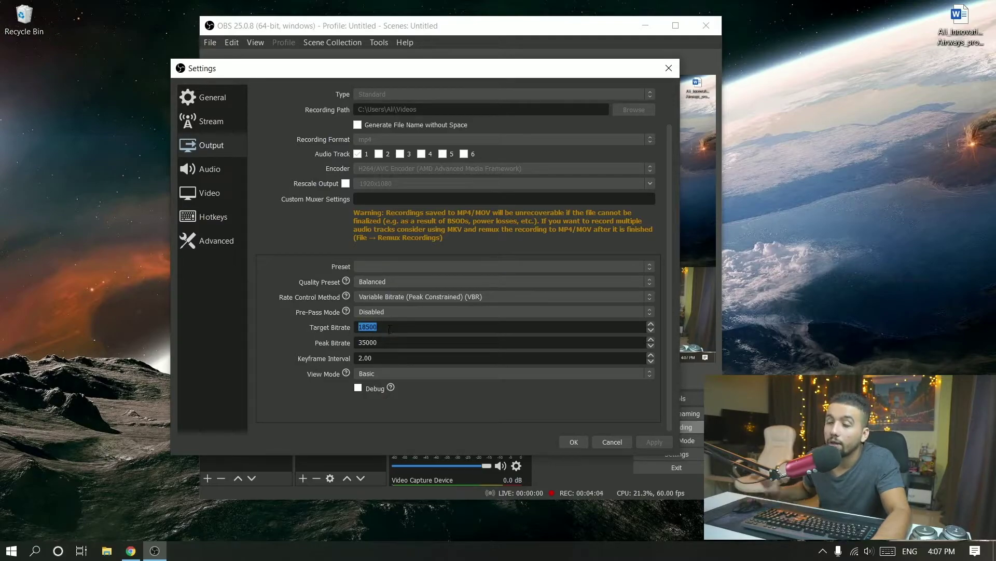
mouse_move(383, 326)
click(375, 327)
drag(380, 325, 327, 335)
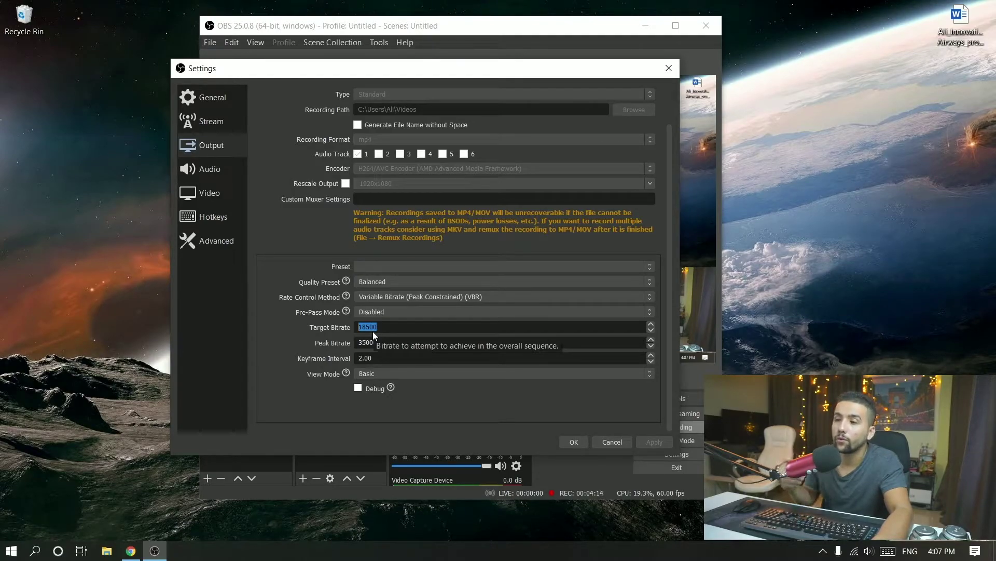
click(353, 356)
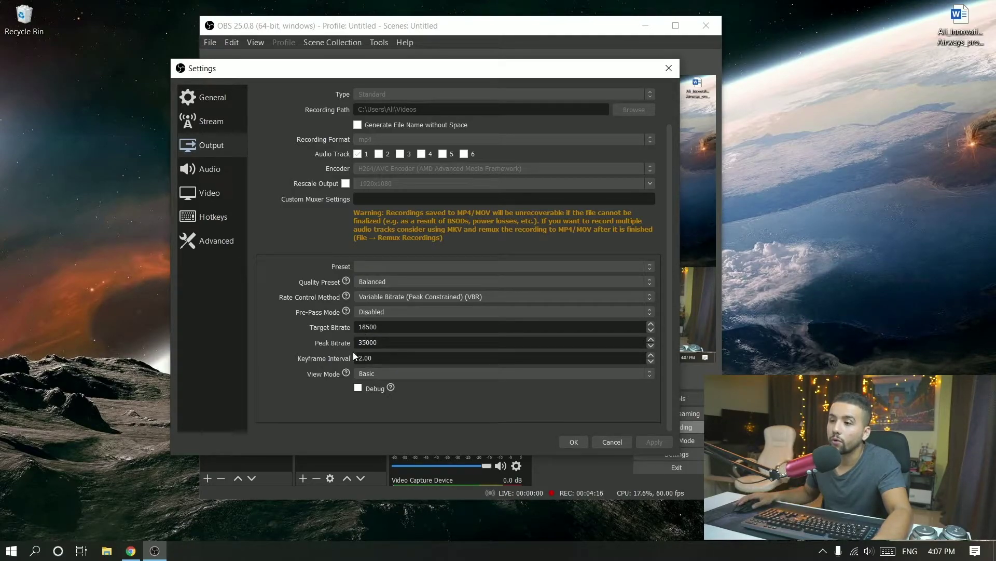
double_click(418, 339)
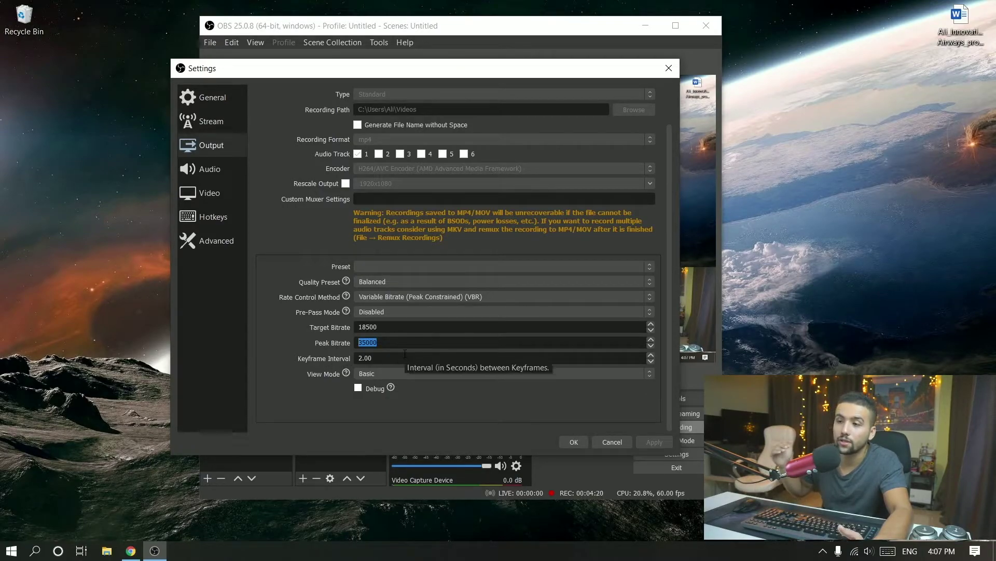
mouse_move(405, 356)
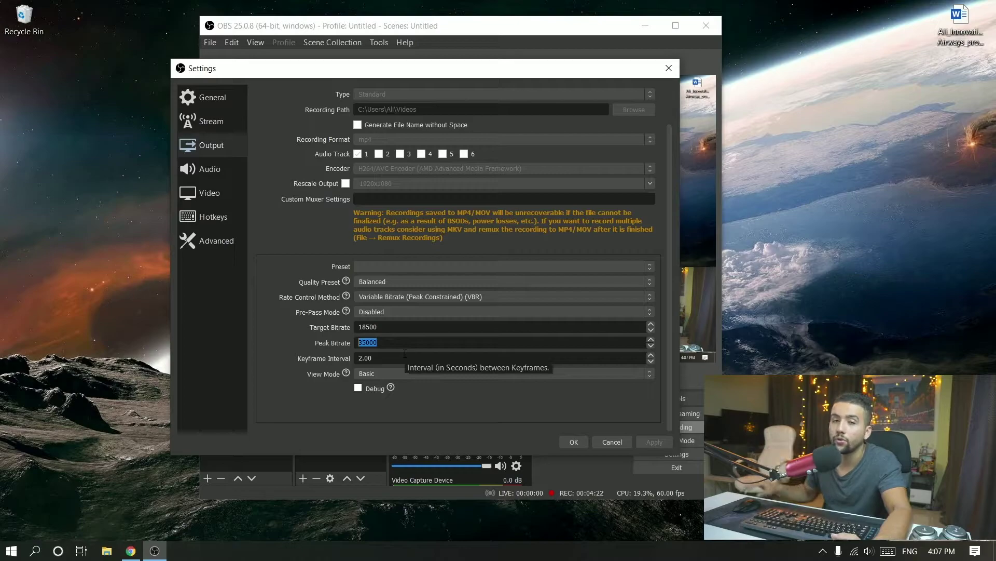
click(321, 344)
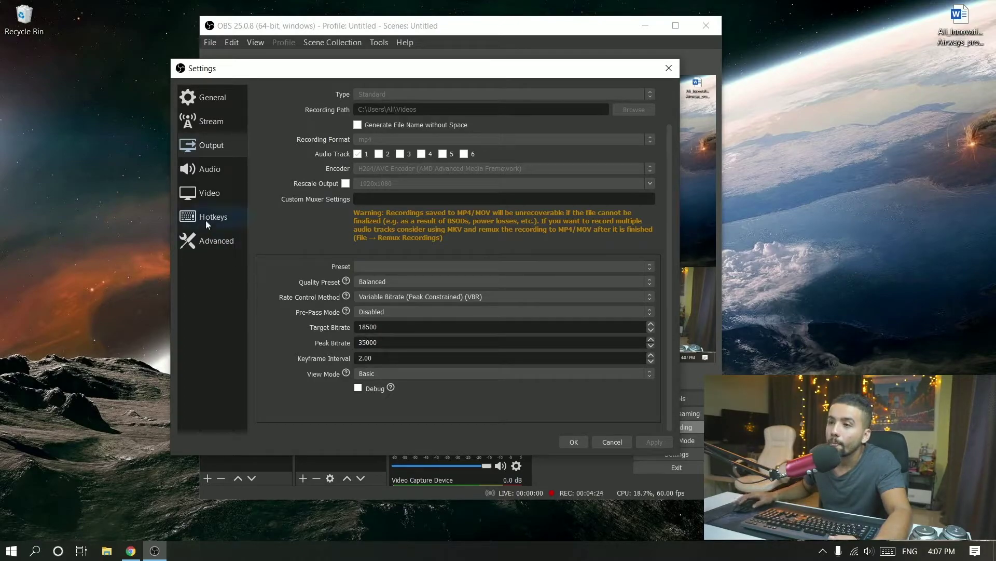
Review the Audio page: Default desktop audio, Yeti Stereo Microphone input, push-to-talk disabled
click(199, 177)
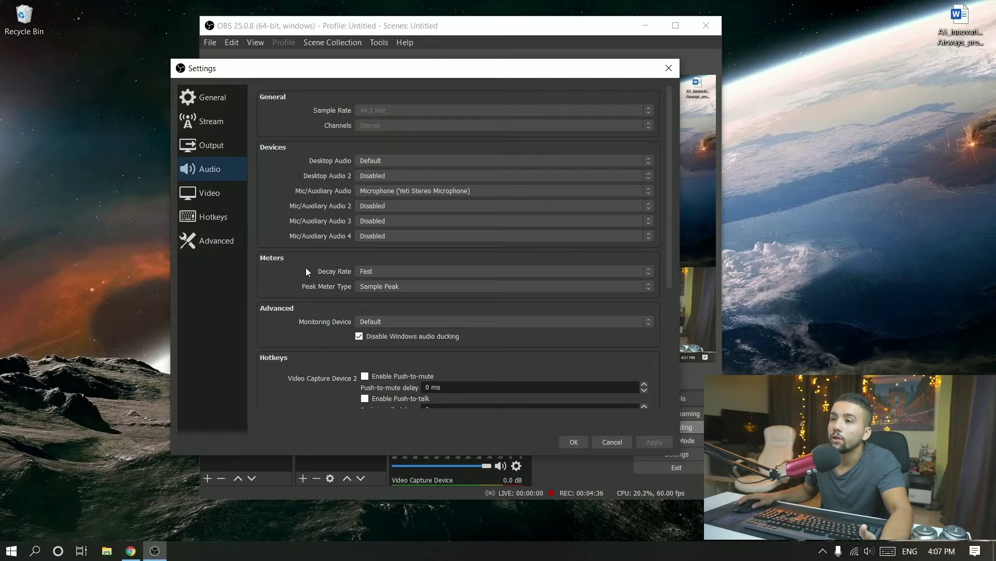
scroll(291, 161, down, 3)
scroll(291, 164, up, 3)
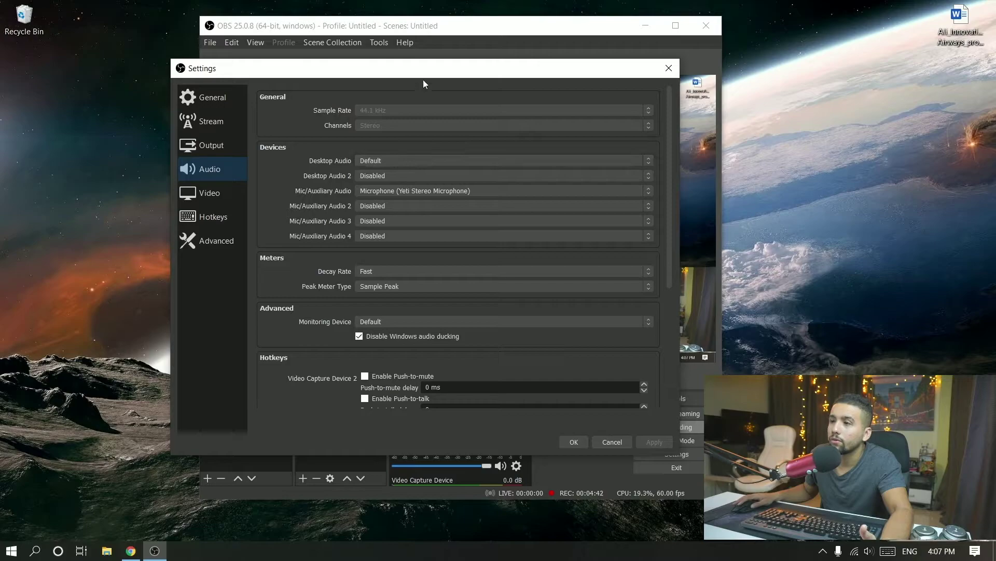
mouse_move(423, 79)
mouse_down()
mouse_move(684, 88)
mouse_move(495, 72)
mouse_up()
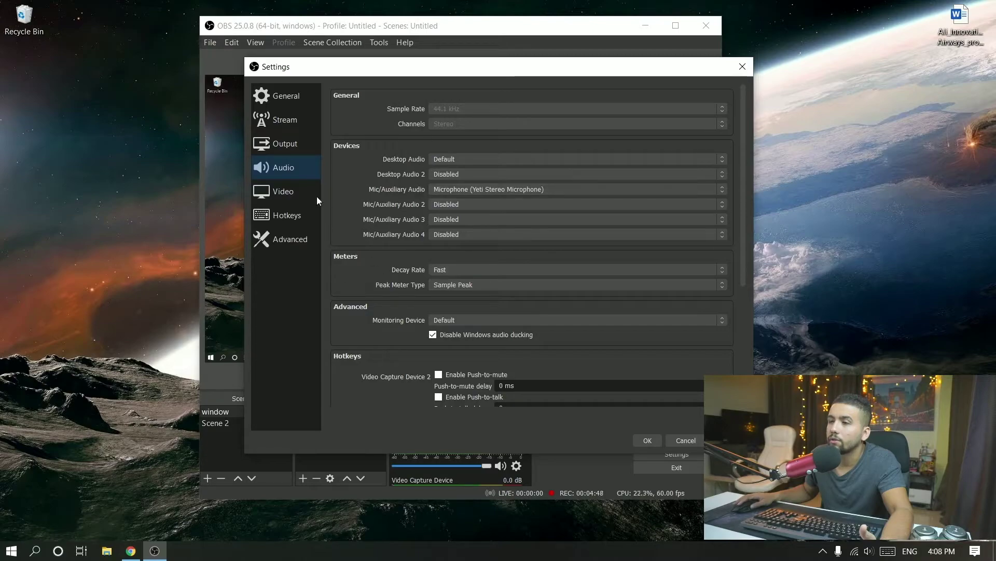
scroll(369, 346, down, 3)
scroll(366, 342, down, 2)
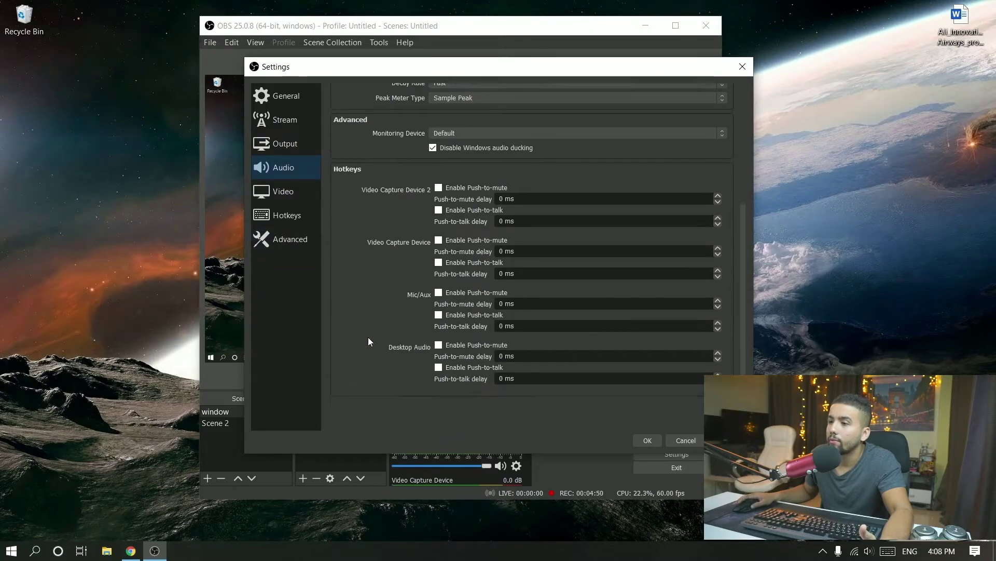
scroll(372, 337, up, 3)
scroll(368, 337, up, 1)
scroll(367, 338, up, 1)
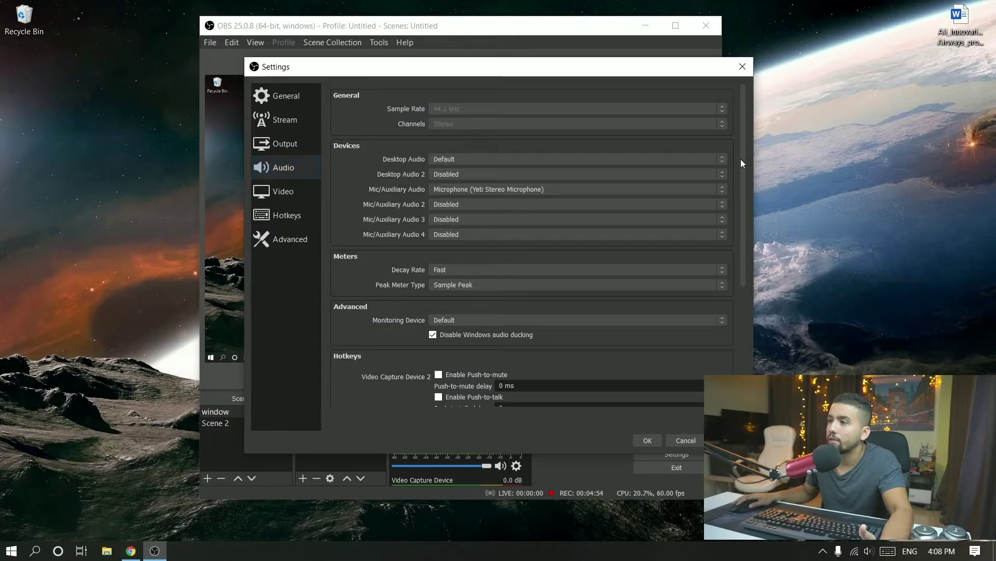
drag(740, 159, 739, 312)
scroll(381, 214, up, 3)
scroll(381, 216, up, 2)
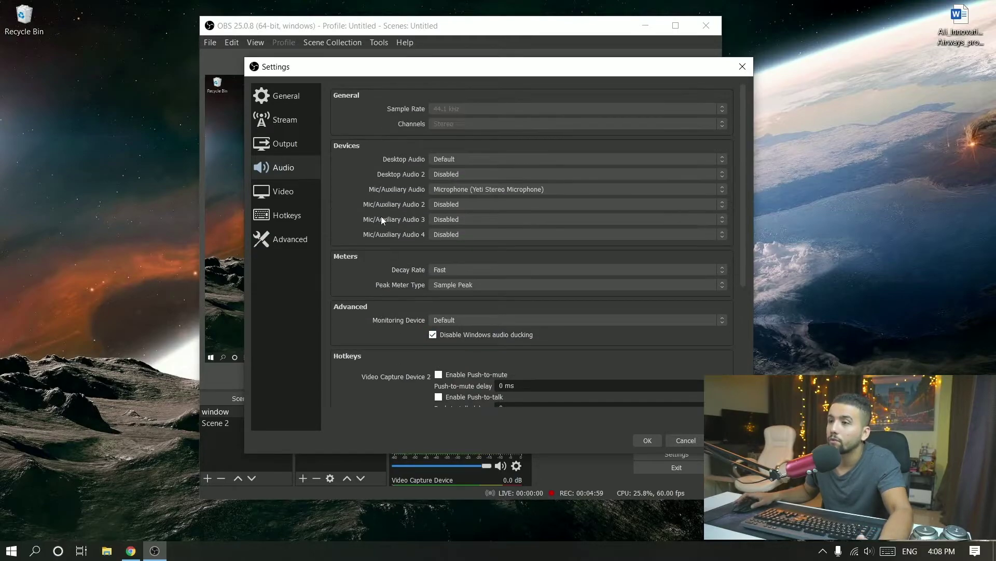
Review the Video page showing 1920x1080 base and output resolution at 60 FPS
click(282, 201)
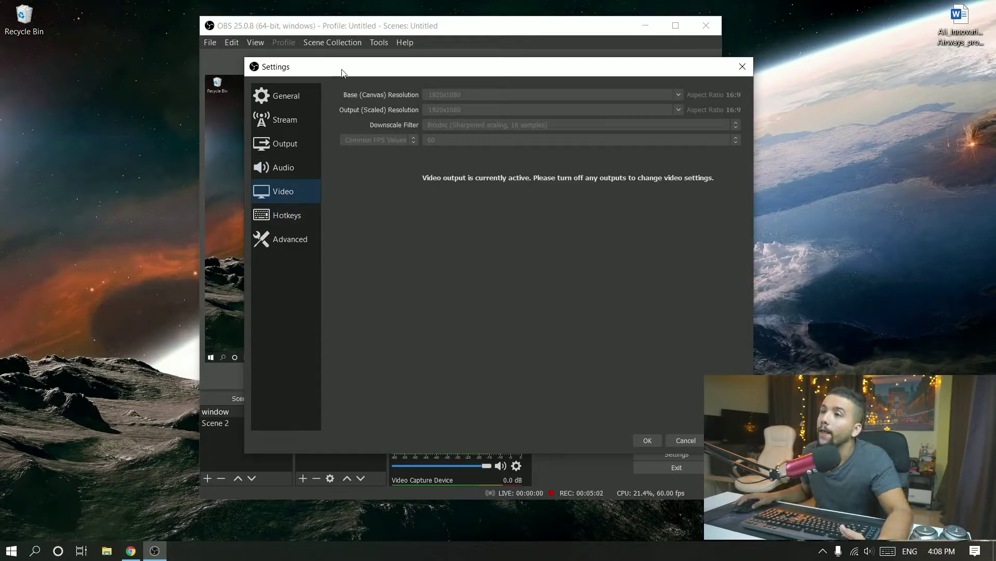
drag(354, 70, 313, 123)
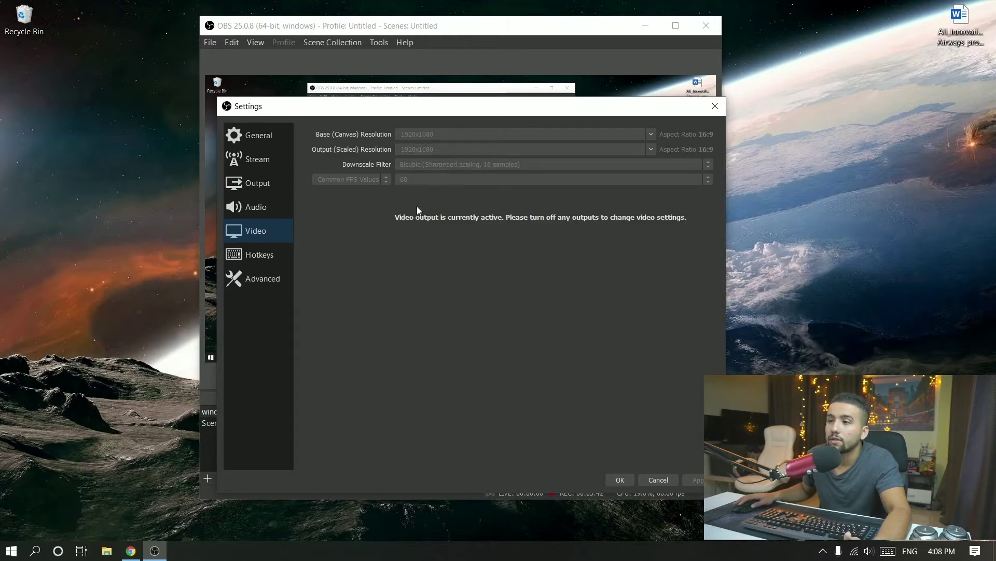
mouse_move(360, 112)
mouse_down()
mouse_move(377, 62)
mouse_move(348, 64)
mouse_up()
Check the Hotkeys: Start/Stop Recording on media stop, Pause/Unpause Recording on play-pause
click(249, 202)
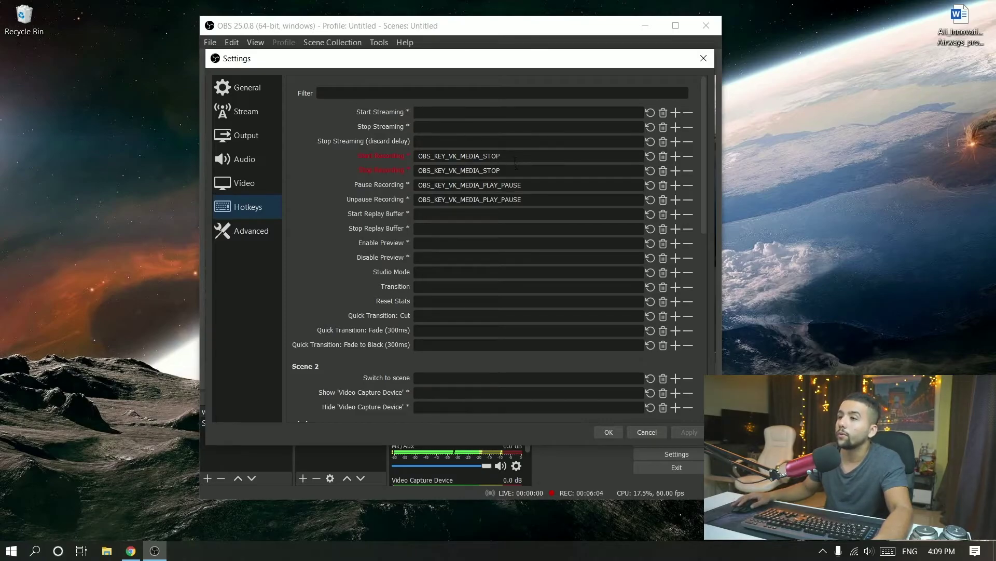
drag(501, 155, 398, 158)
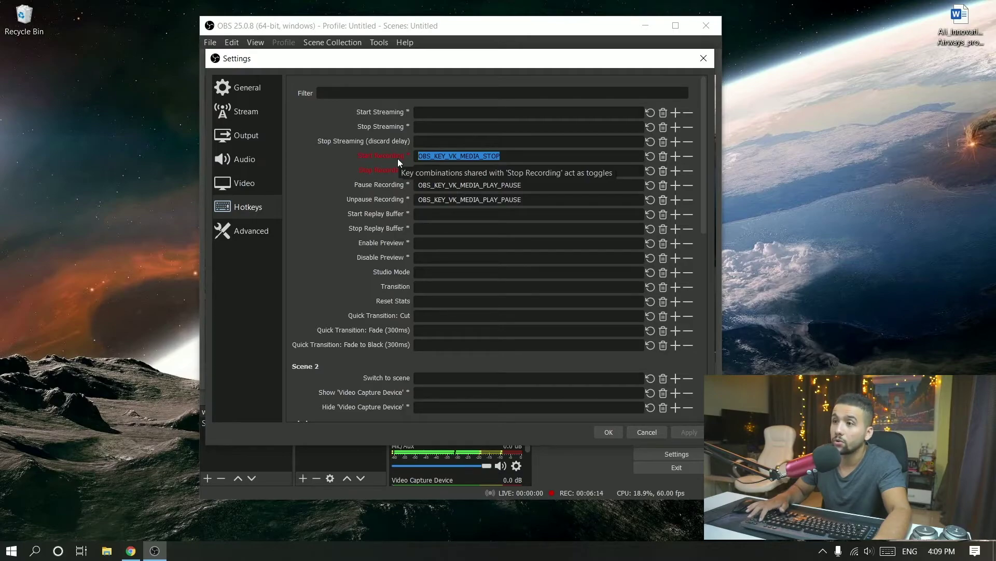
click(529, 185)
double_click(529, 185)
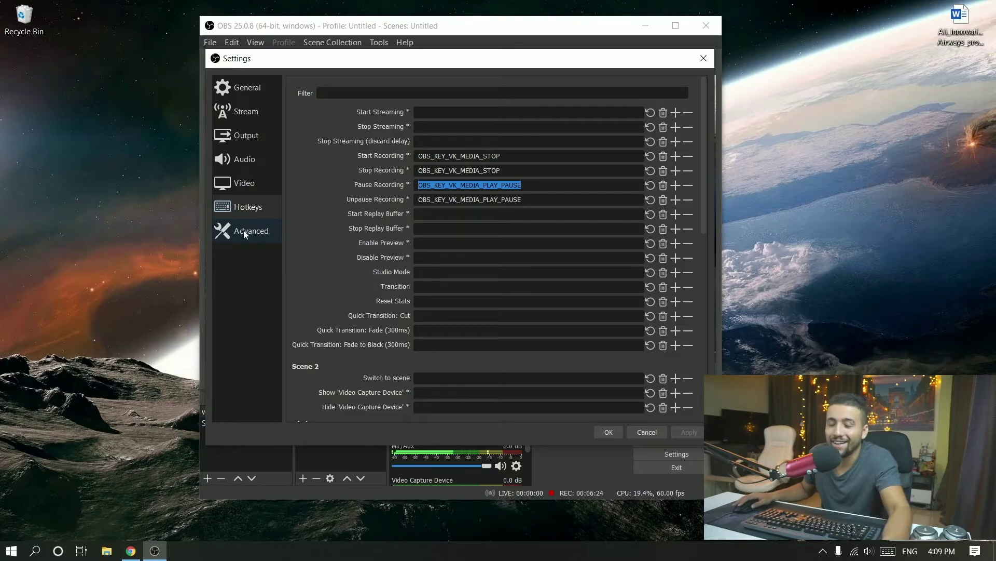
On the Advanced page, keep Process Priority at Above Normal and scroll to the Network options
click(227, 240)
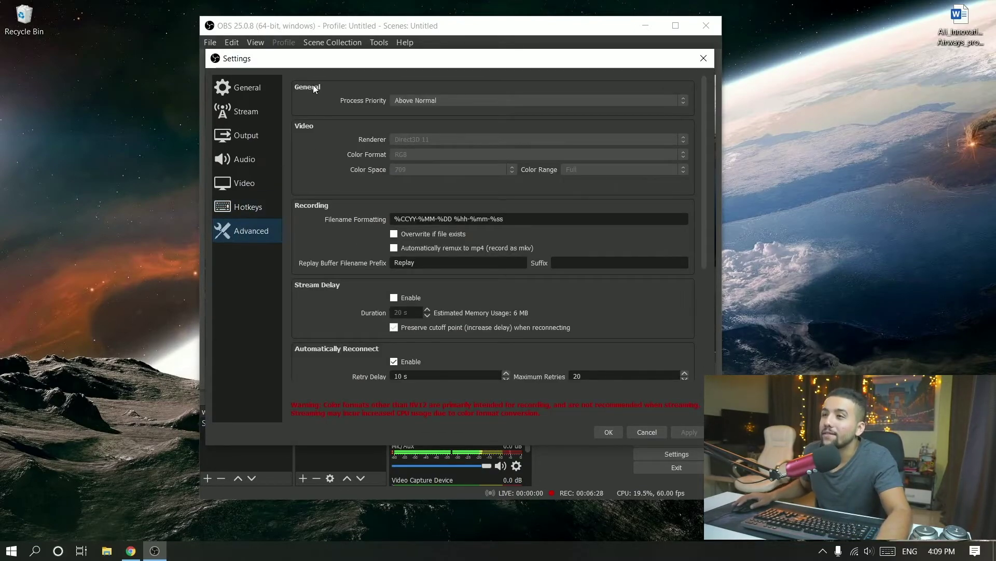
click(407, 101)
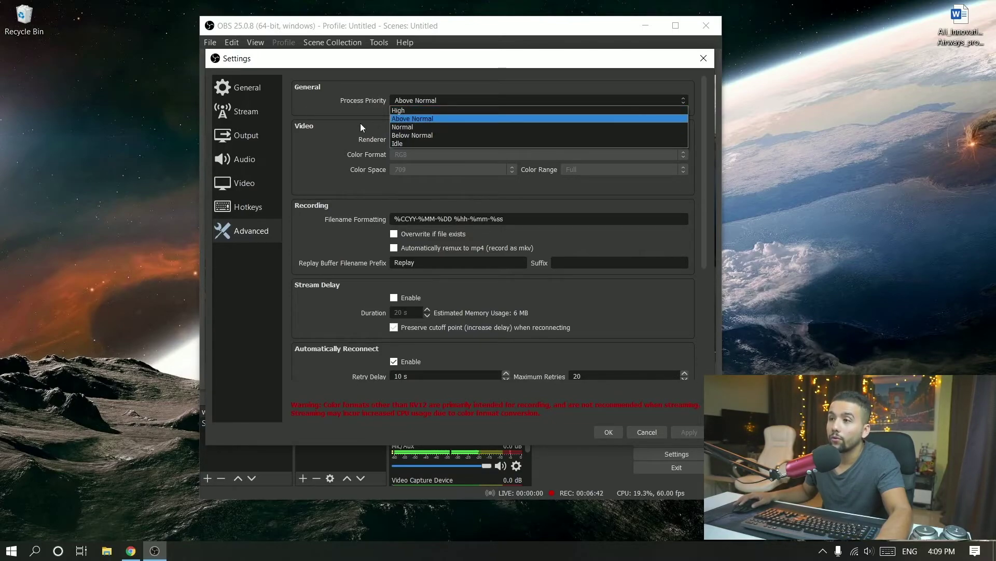
click(316, 123)
click(408, 104)
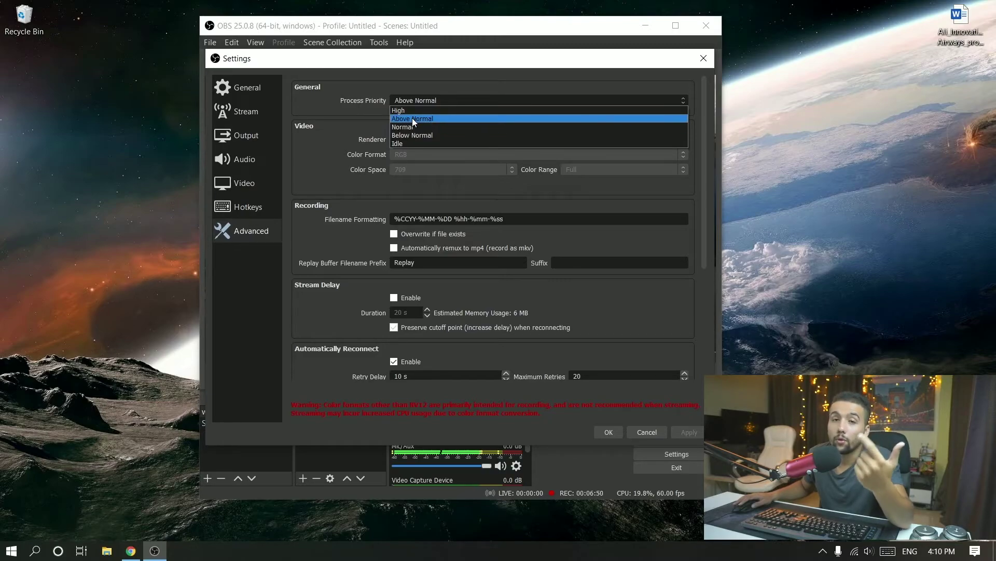
click(346, 117)
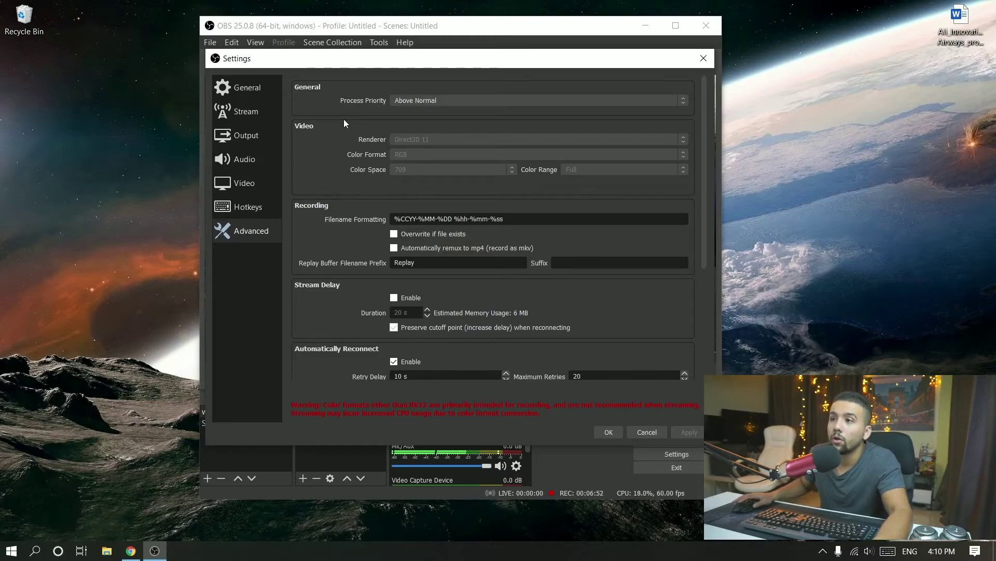
drag(380, 62, 375, 50)
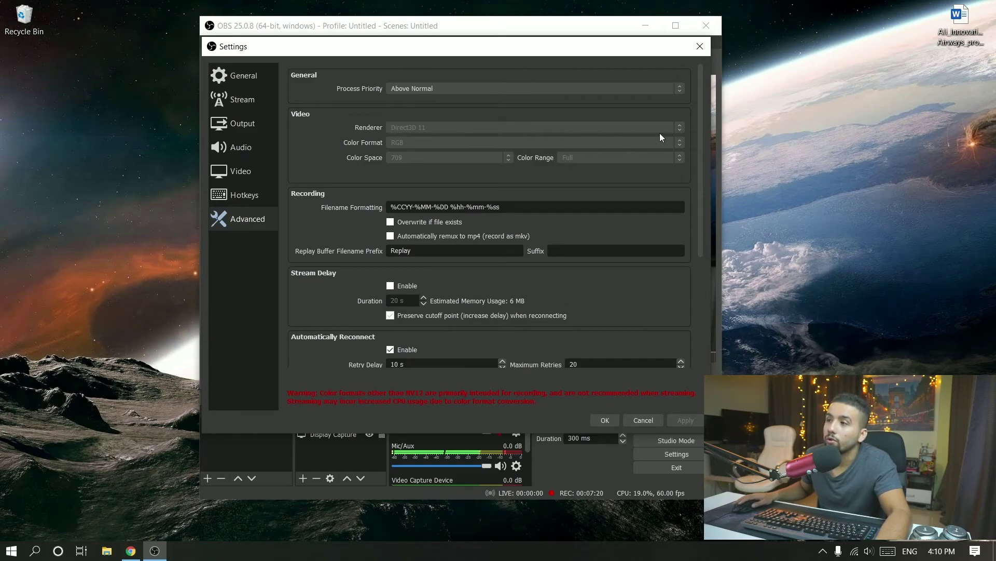
drag(702, 140, 699, 267)
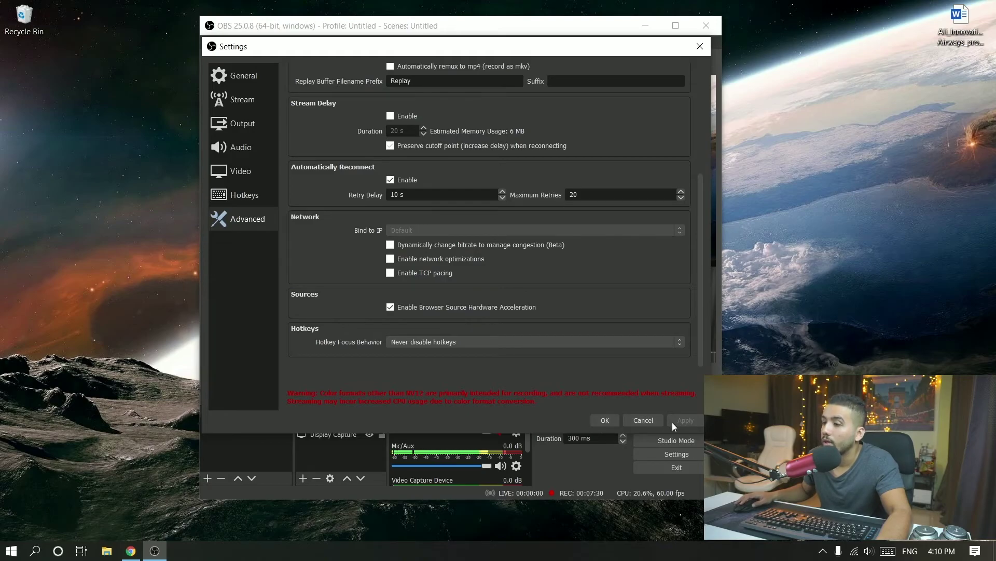
Apply all settings with OK and return to the main OBS window
click(608, 420)
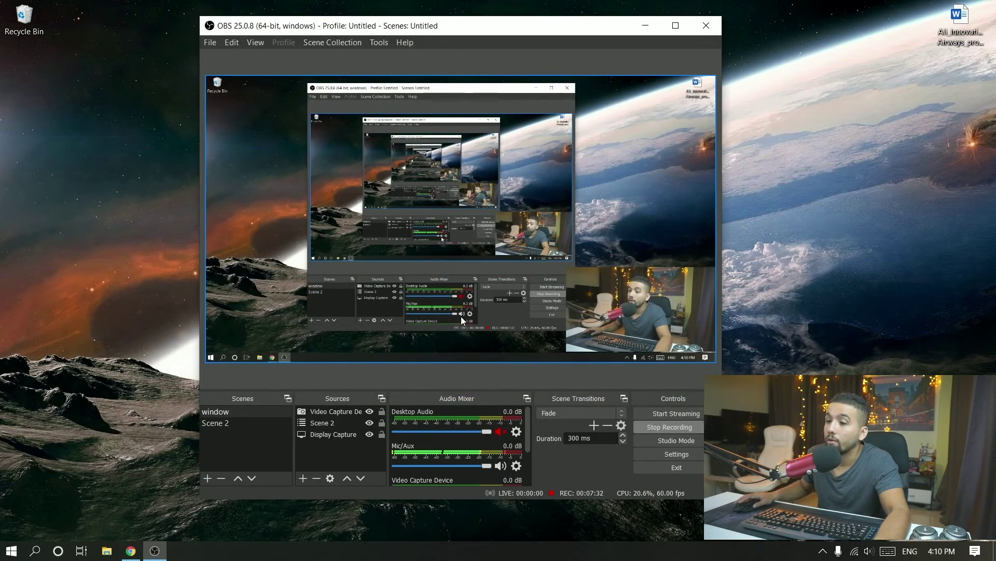